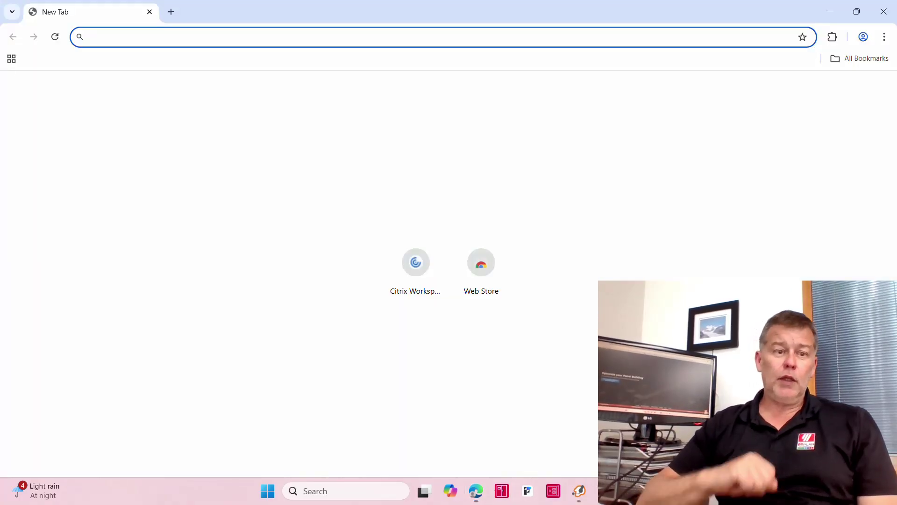
Load eplan.com in Chrome to reach the EPLAN international home page.
type("epla")
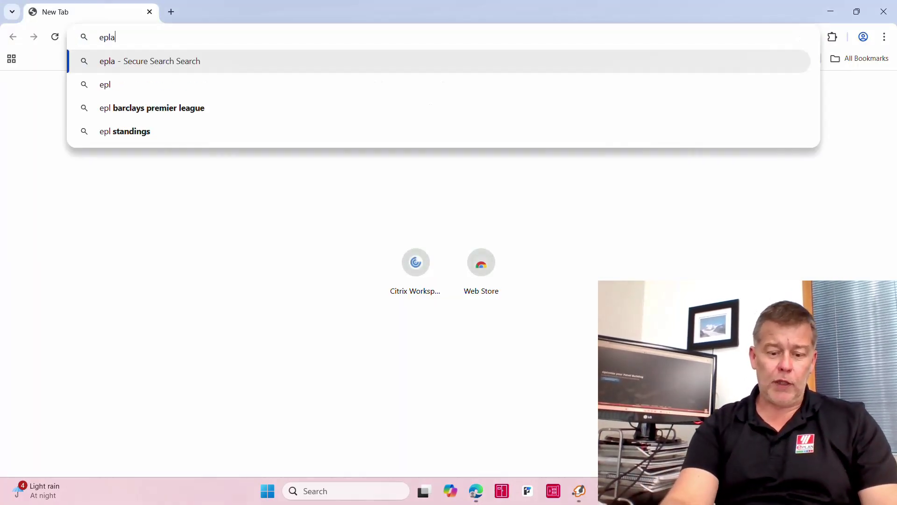
type("n.com")
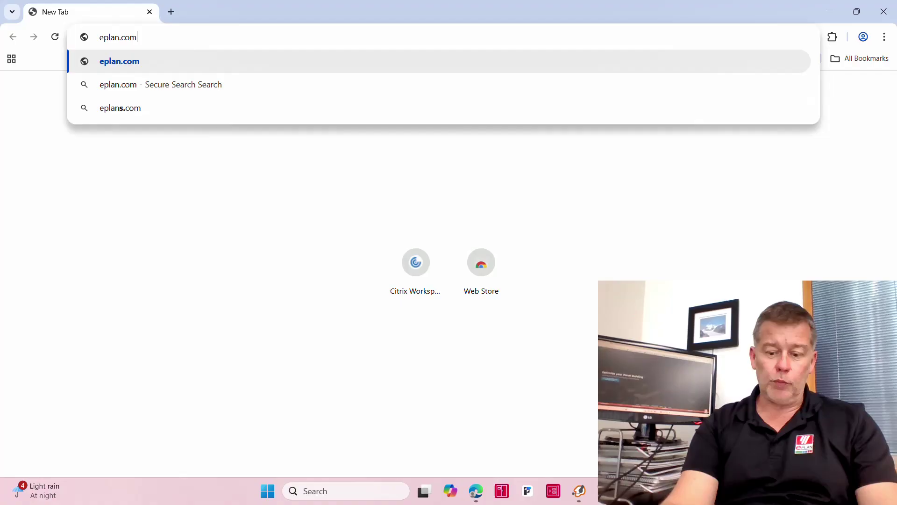
key("Return")
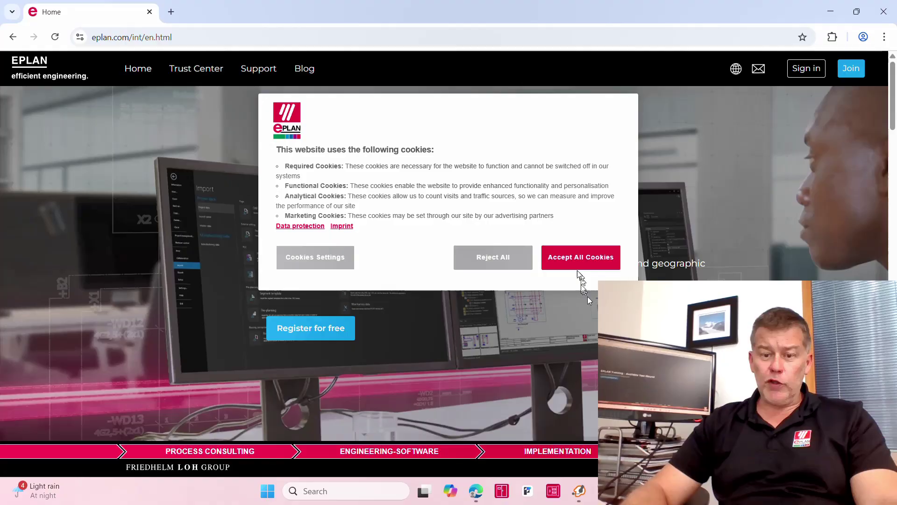
Accept all cookies and sign in to Eplan Cloud with the account e-mail and password.
left_click(599, 260)
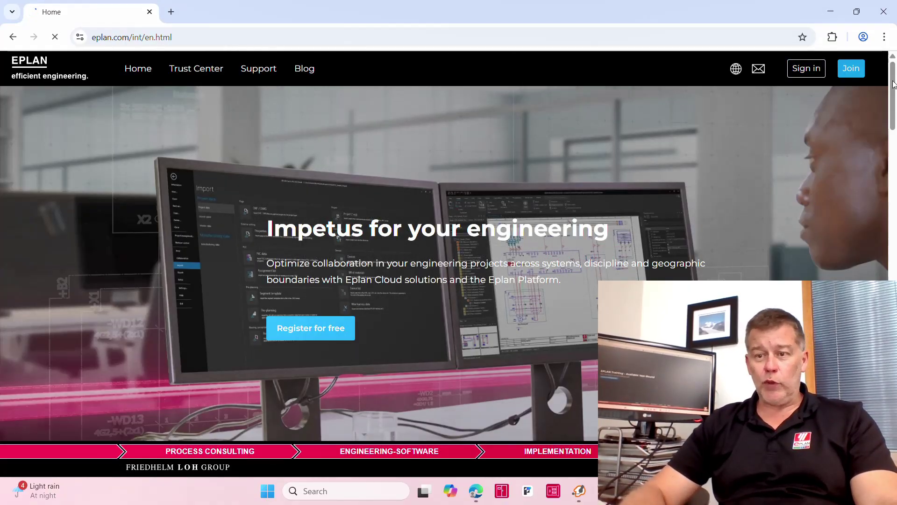
left_click(851, 69)
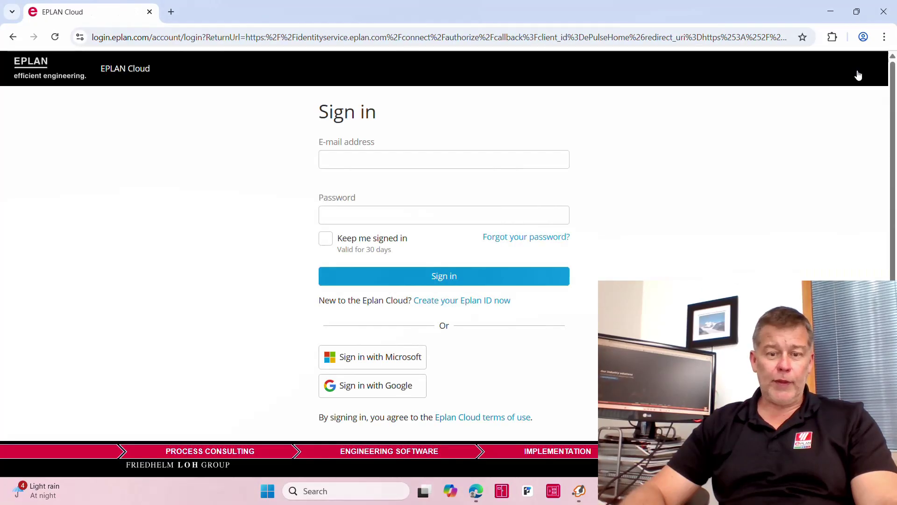
left_click(446, 159)
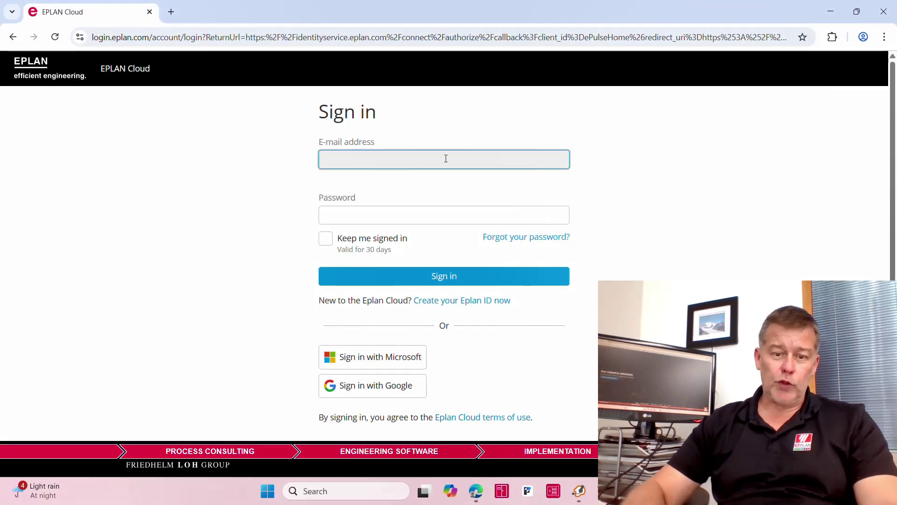
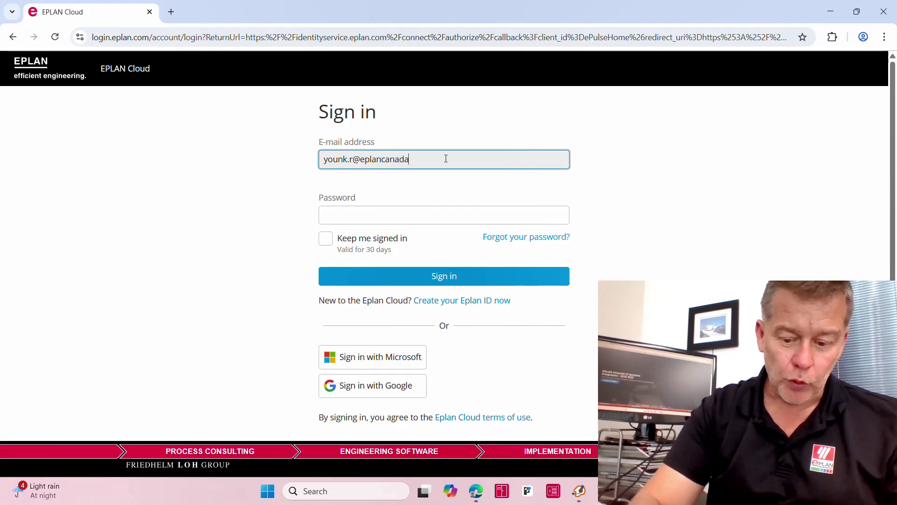
key("Tab")
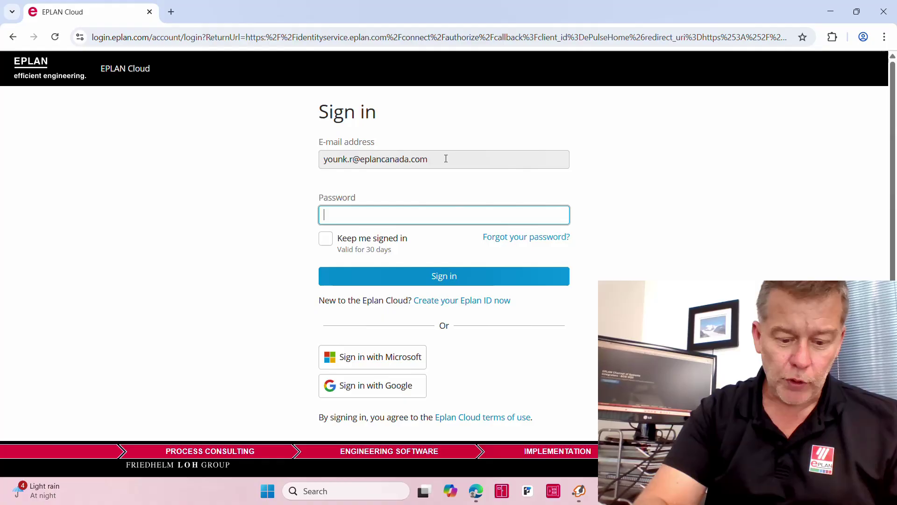
type("••••")
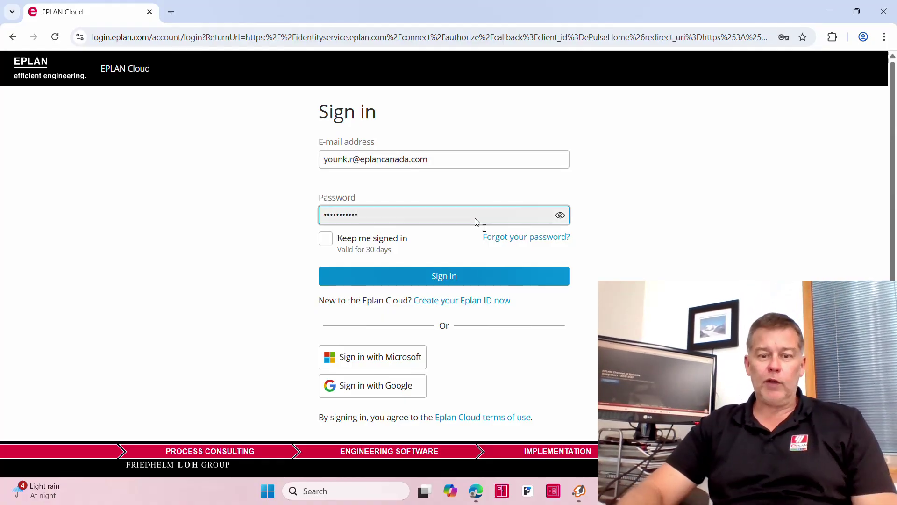
left_click(486, 285)
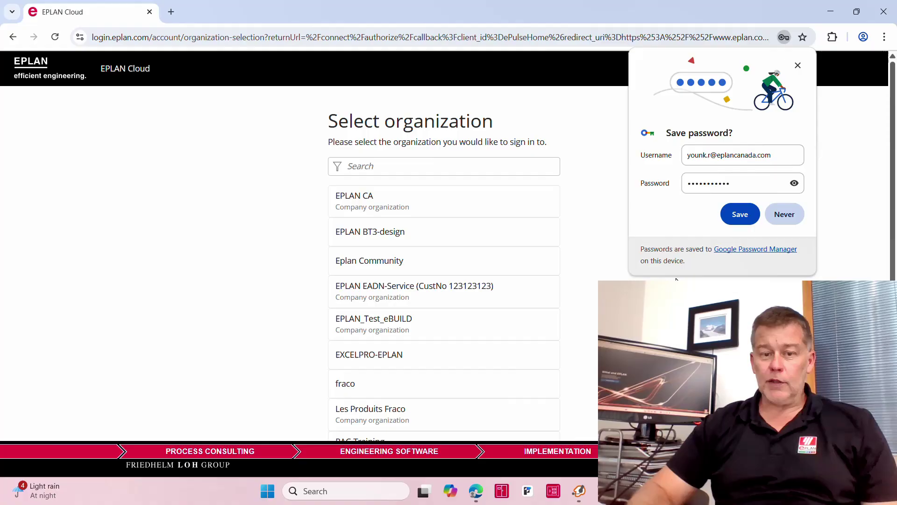
Choose the EPLAN CA organization, dismiss the save-password and What's new popups, then open the installation guide.
left_click(388, 196)
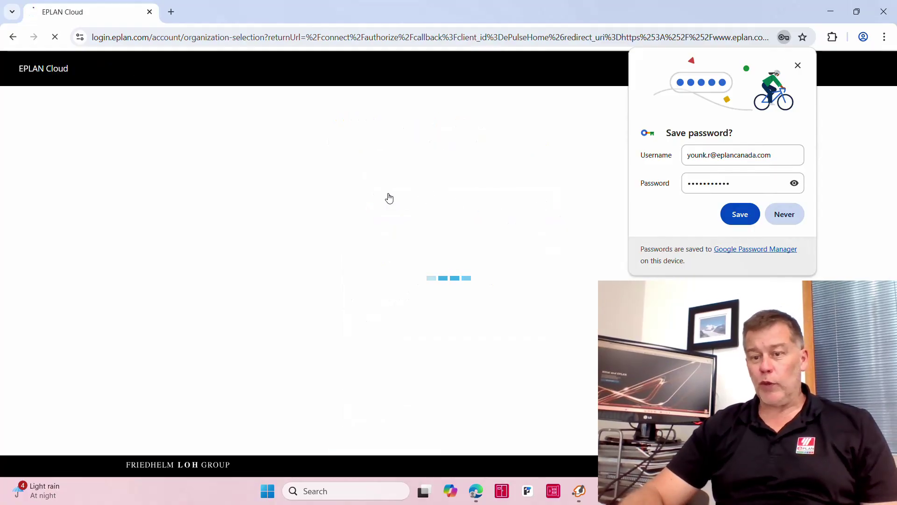
left_click(798, 66)
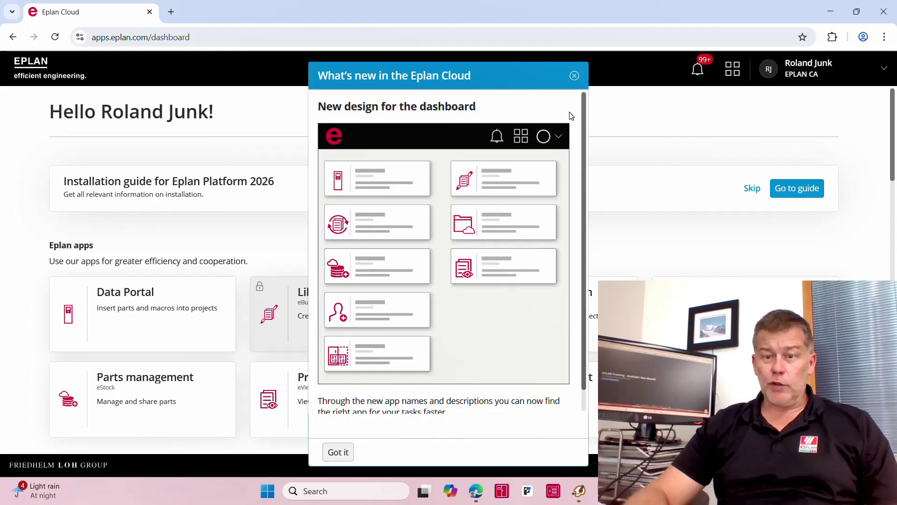
left_click(574, 76)
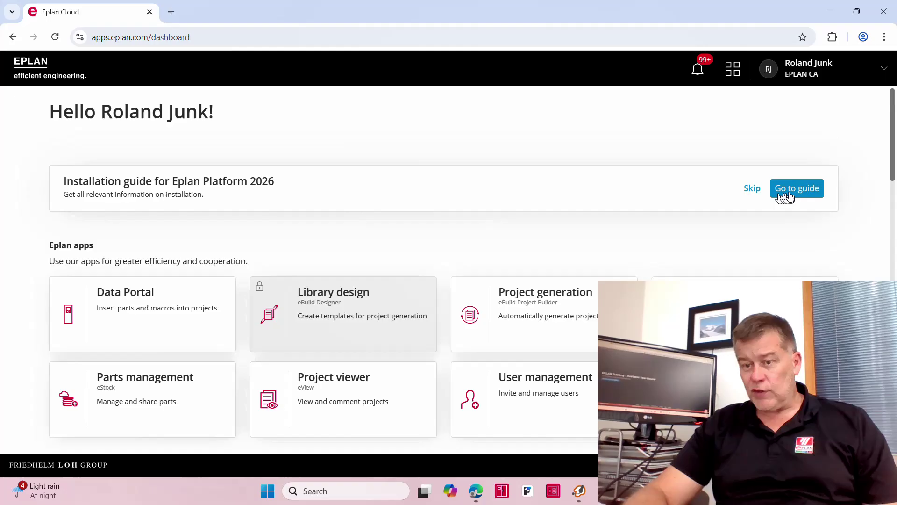
left_click(792, 192)
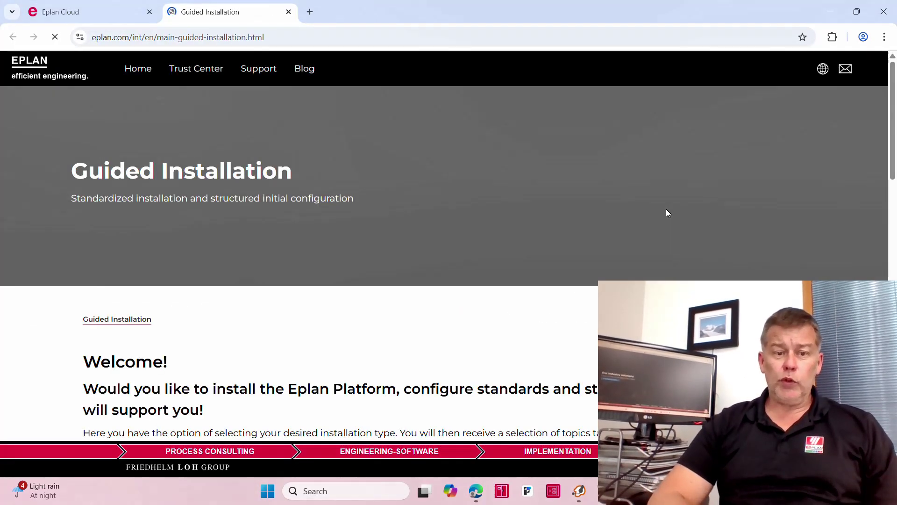
Follow the Platform 2026 guide through Single License Update to the Download software instructions.
scroll(634, 230, "down", 10)
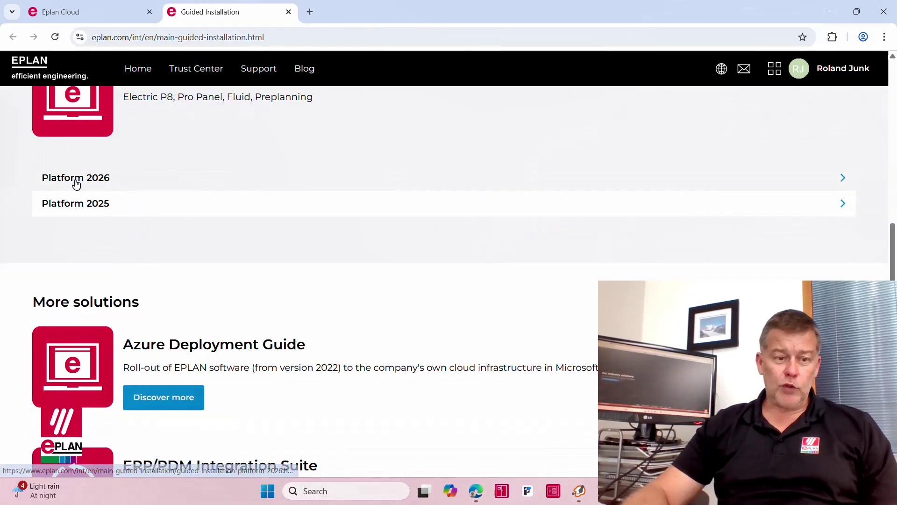
left_click(324, 181)
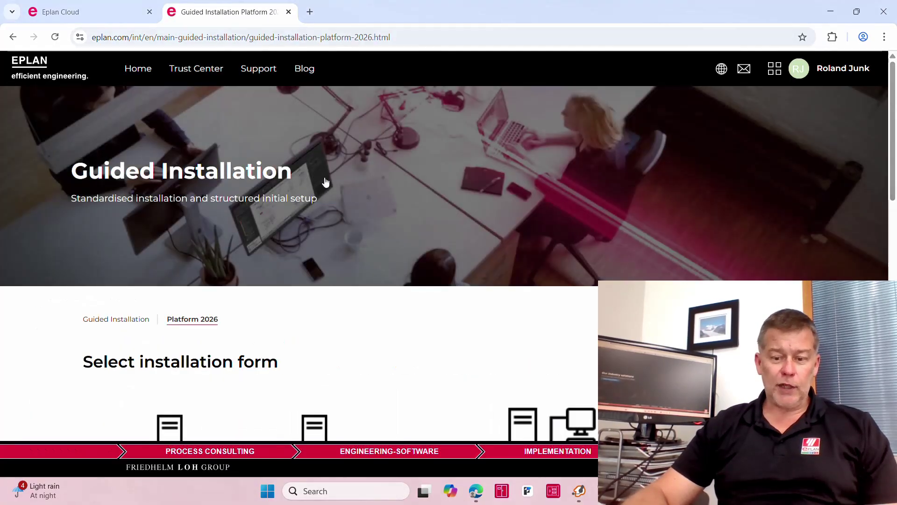
scroll(326, 181, "down", 5)
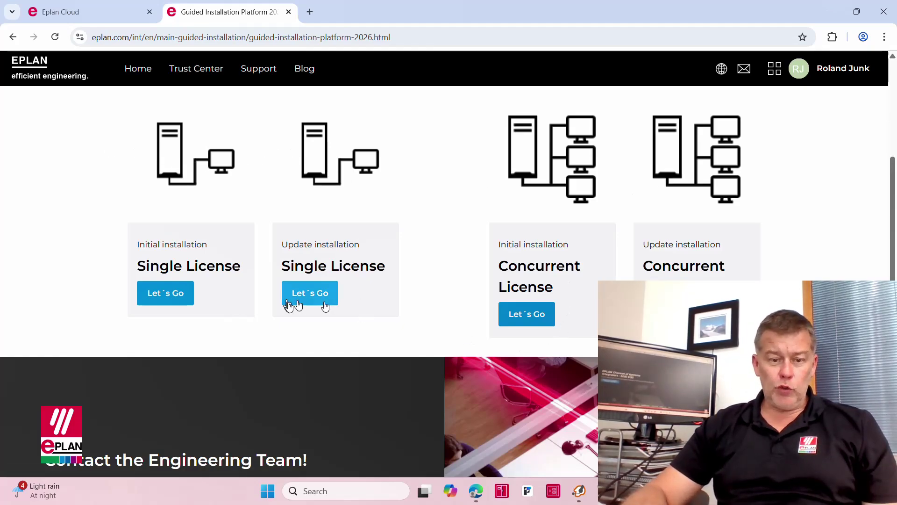
left_click(310, 293)
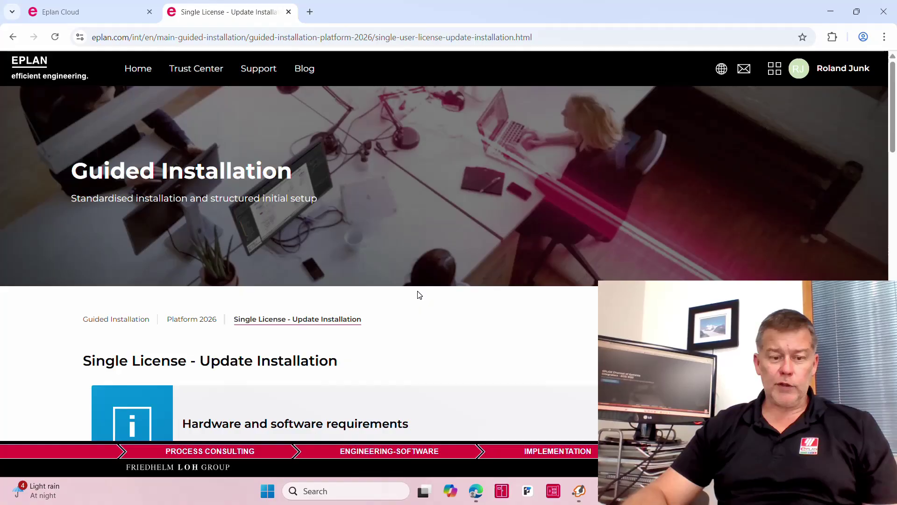
scroll(419, 295, "down", 5)
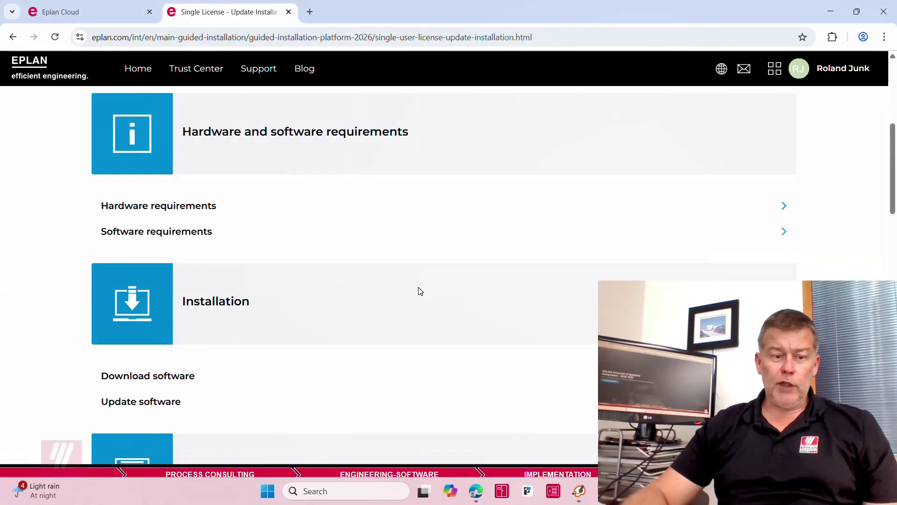
left_click(144, 377)
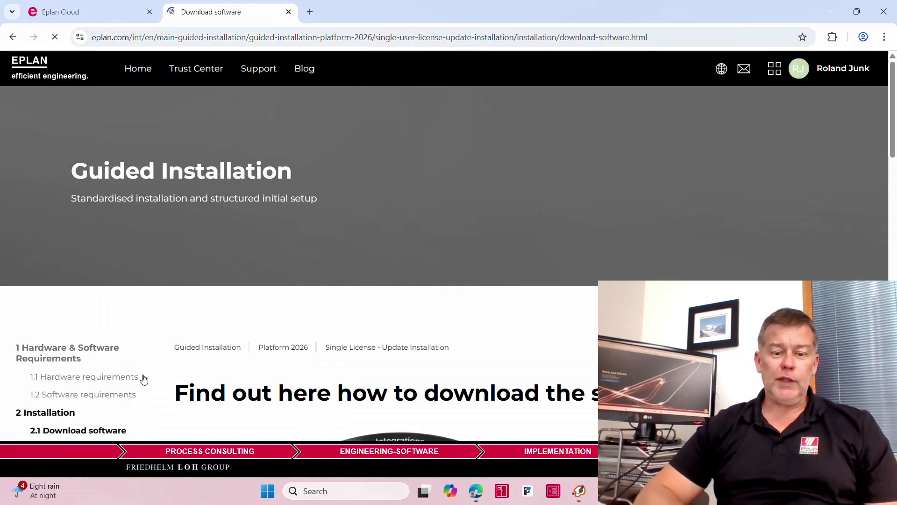
Read the download instructions, then minimize Chrome and switch to the downloaded Eplan_Pro_Panel_2026 folder.
scroll(144, 379, "down", 5)
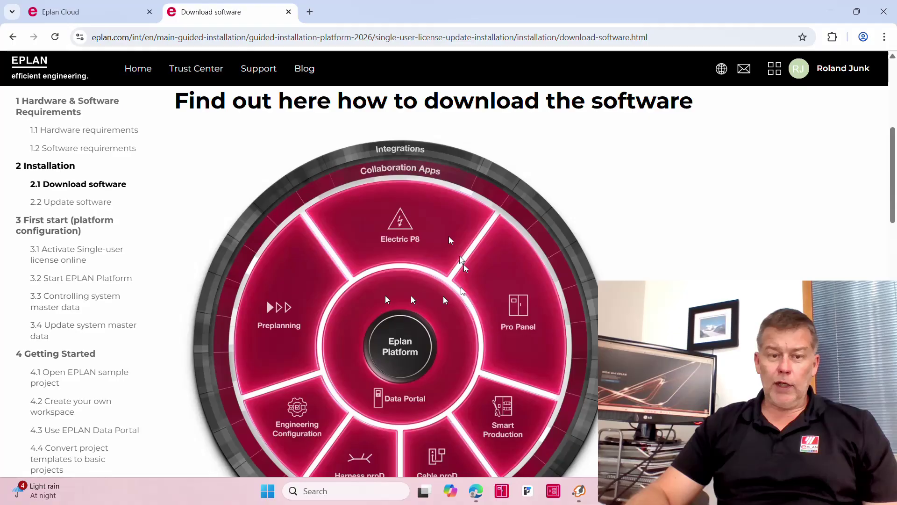
scroll(435, 236, "down", 11)
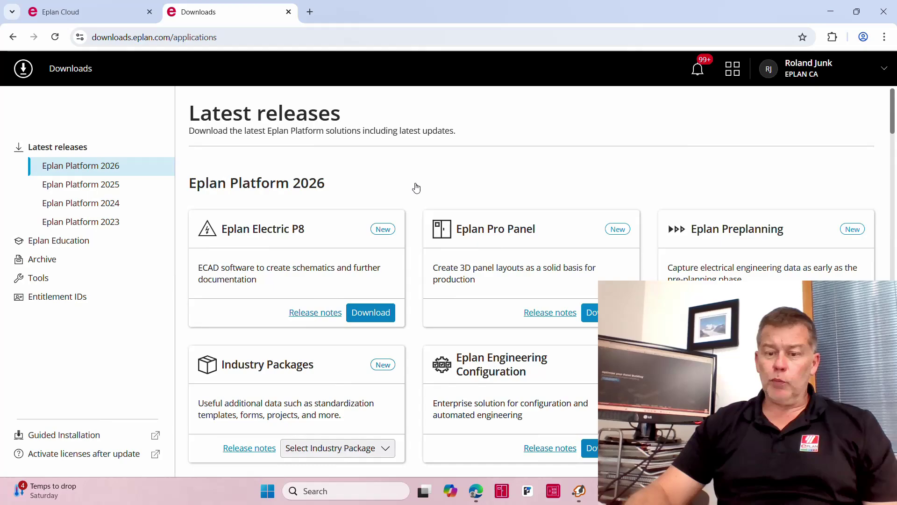
left_click(830, 11)
key("alt+Tab")
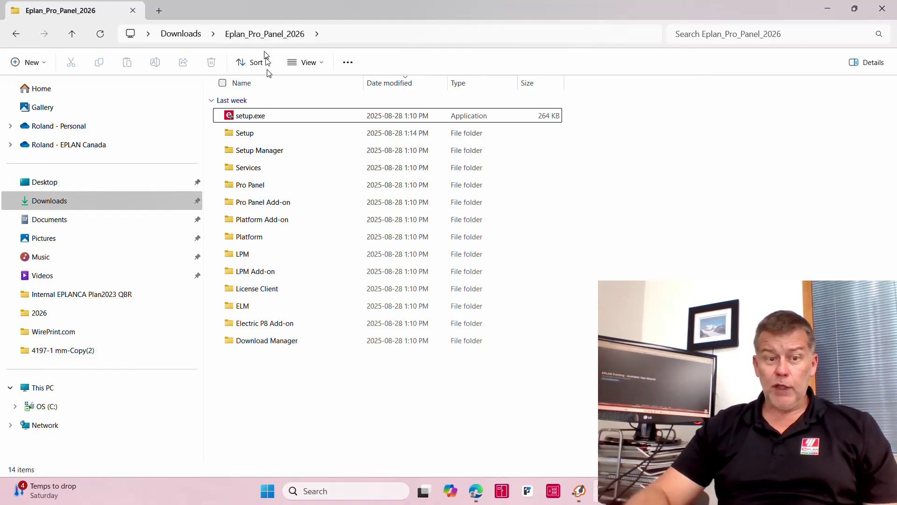
Run setup.exe as administrator from its context menu.
left_click(250, 121)
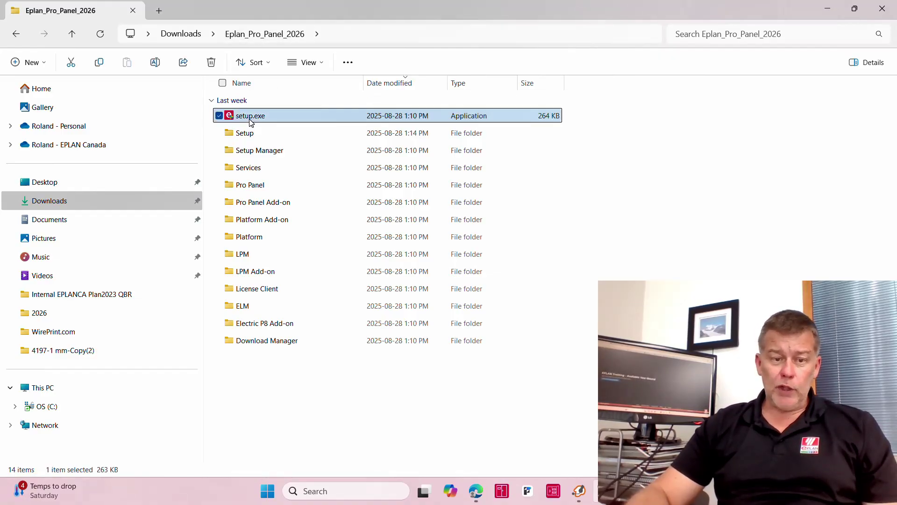
right_click(251, 122)
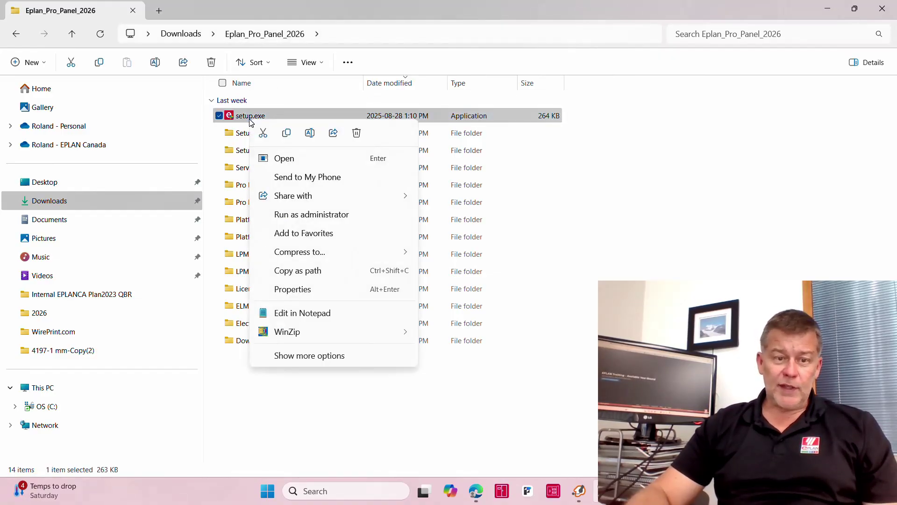
left_click(303, 217)
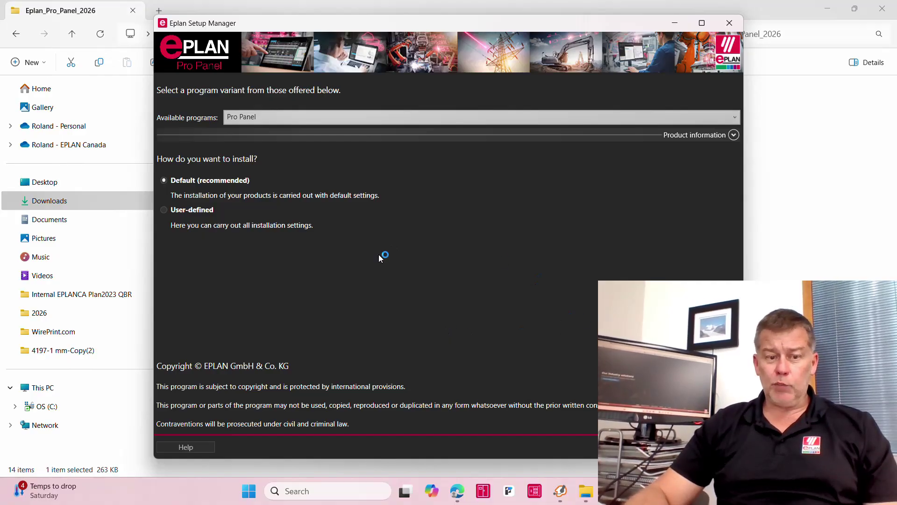
Proceed with the Default (recommended) installation, keeping English (USA) as the language module.
key("Return")
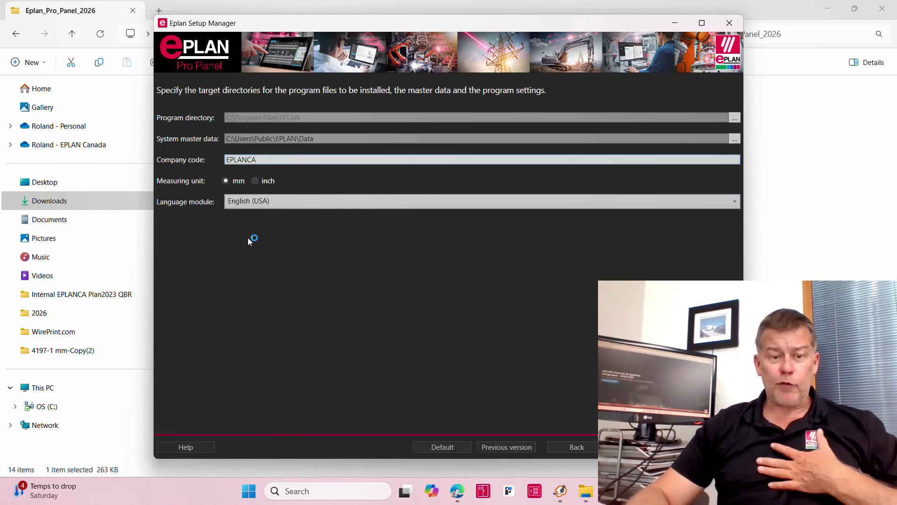
left_click(247, 202)
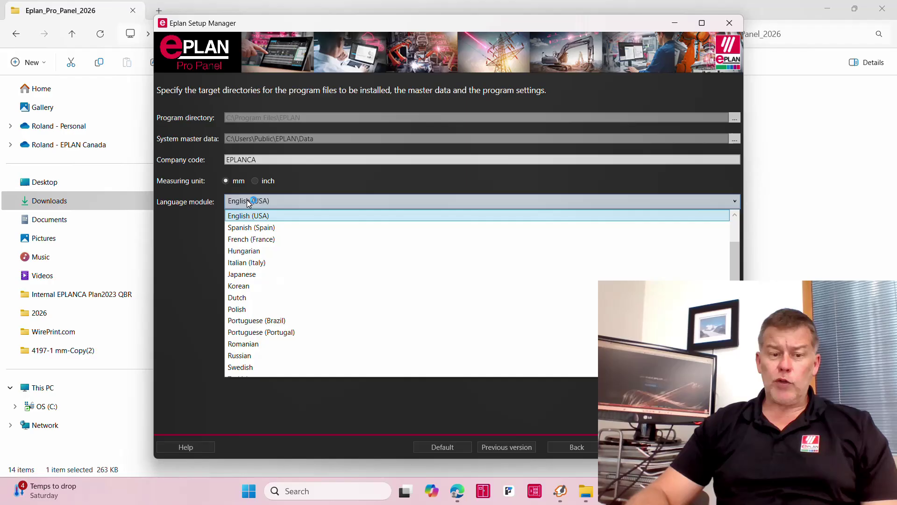
left_click(233, 217)
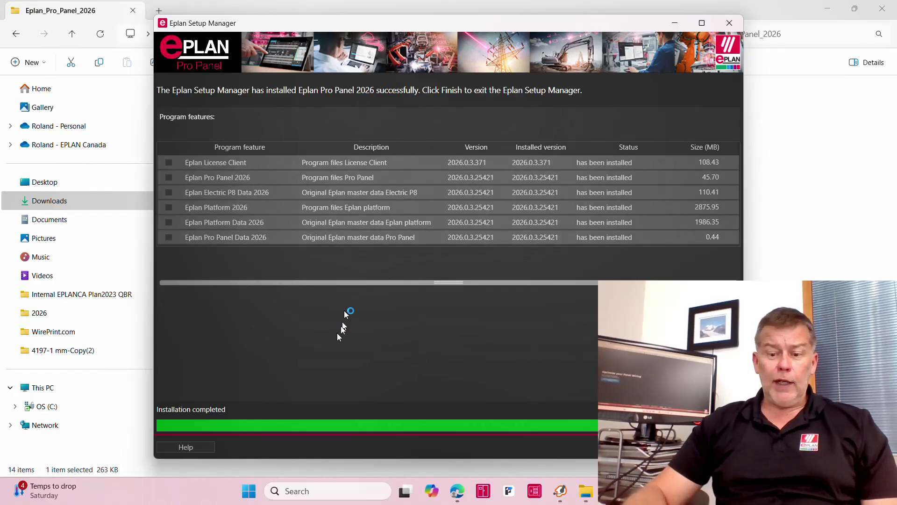
Look over the six installed program features and finish to exit the Setup Manager.
left_click(213, 192)
left_click(234, 177)
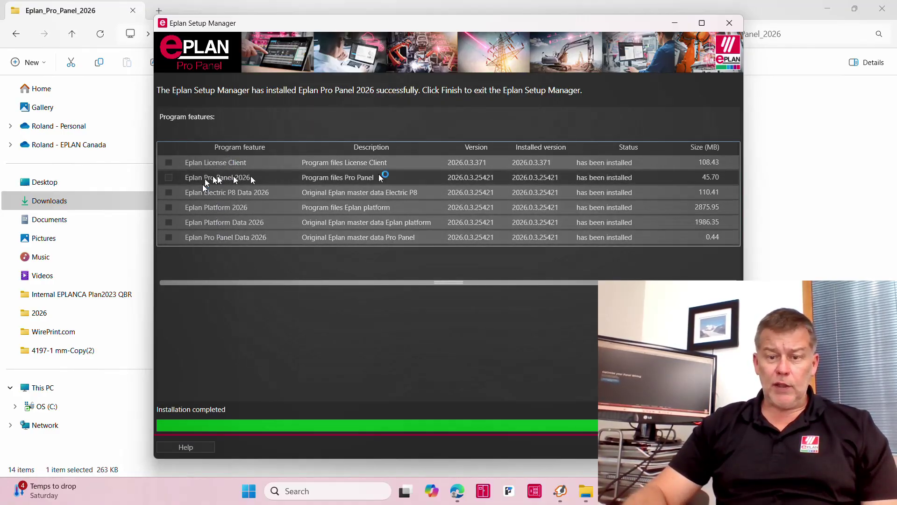
left_click(526, 283)
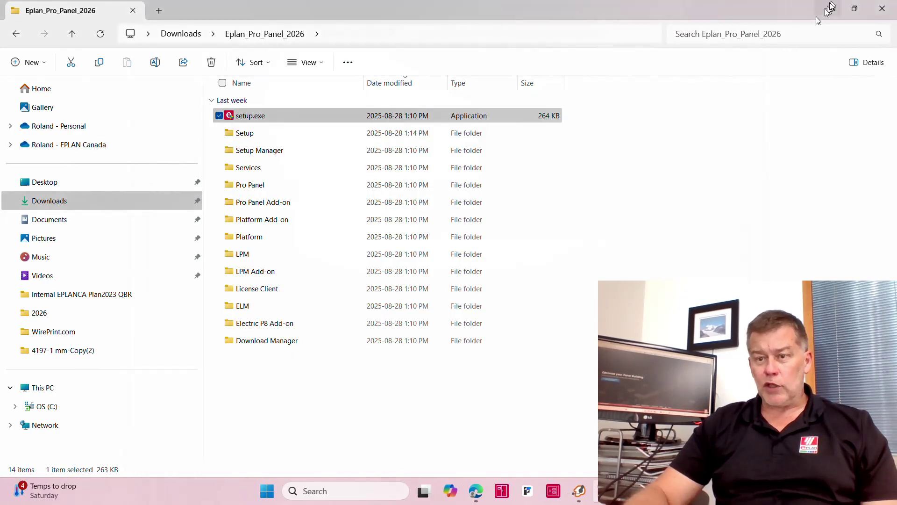
Minimize File Explorer and start Eplan Pro Panel 2026 from its desktop shortcut.
left_click(827, 10)
left_click(112, 189)
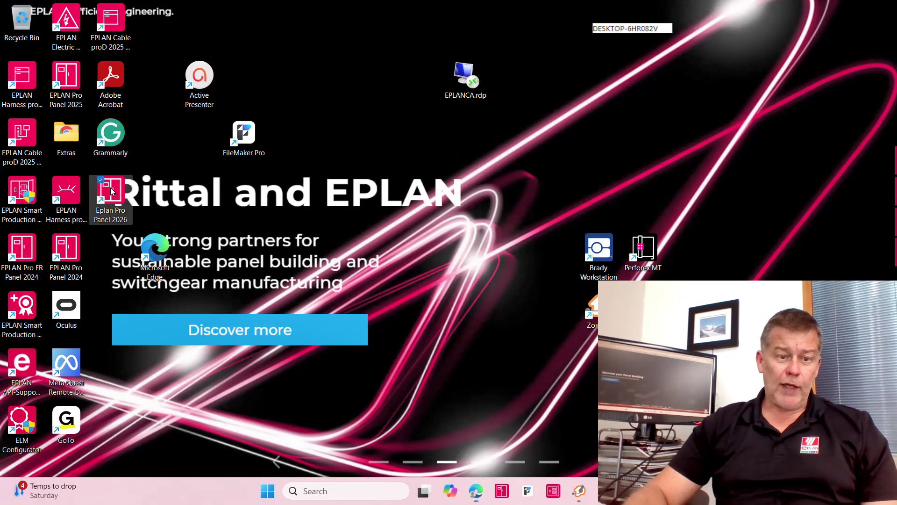
double_click(111, 189)
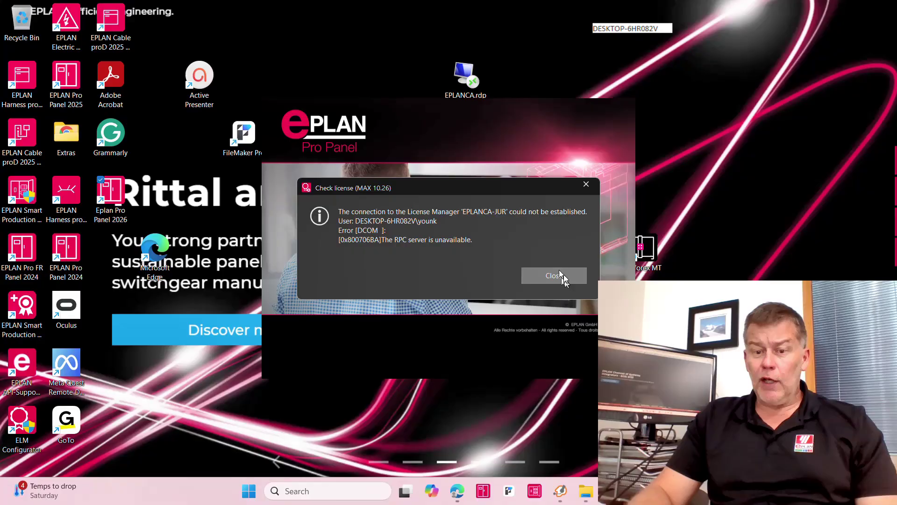
Close the License Manager connection error and the license expiry warning.
left_click(561, 277)
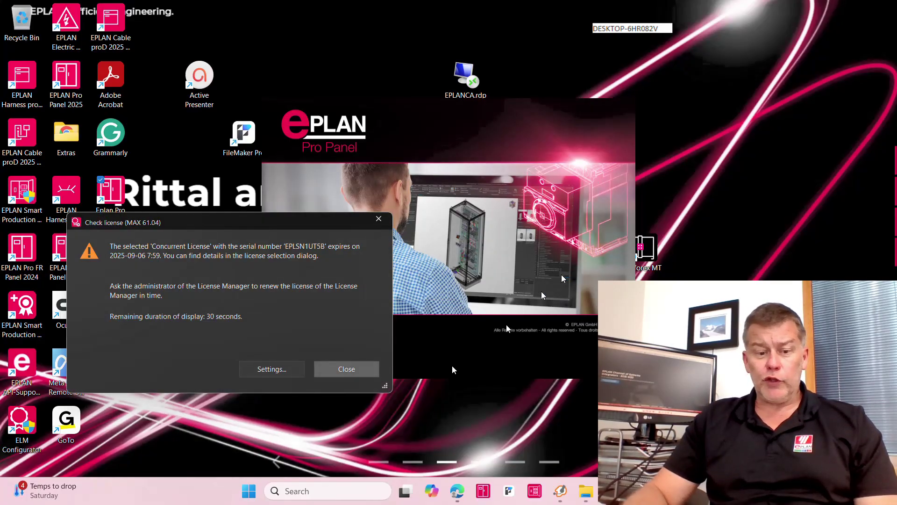
left_click(377, 376)
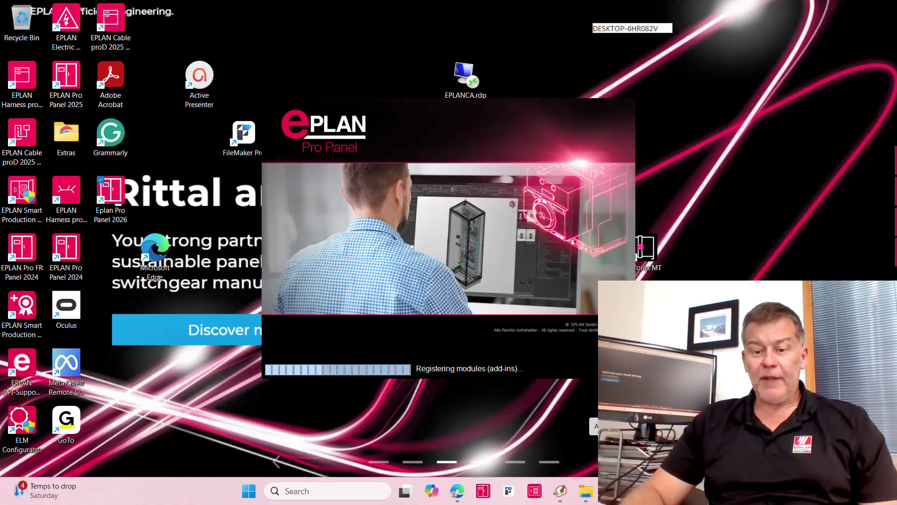
mouse_move(594, 424)
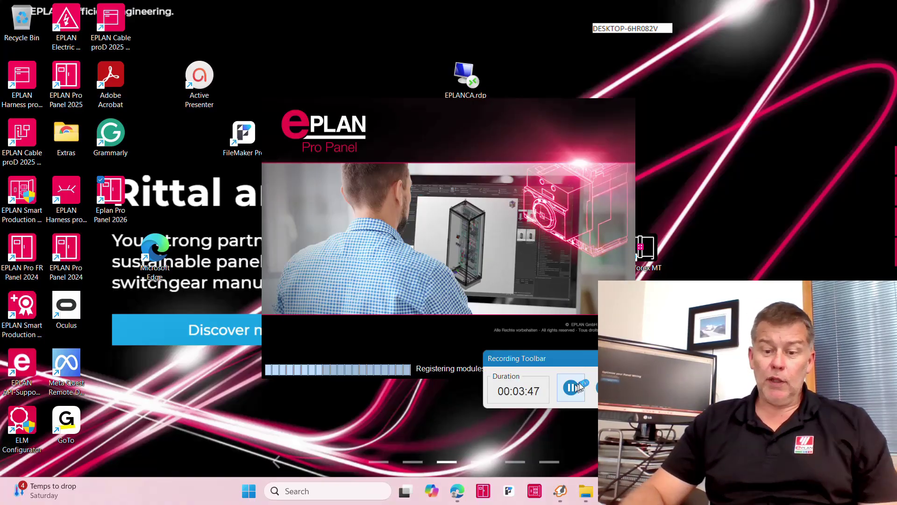